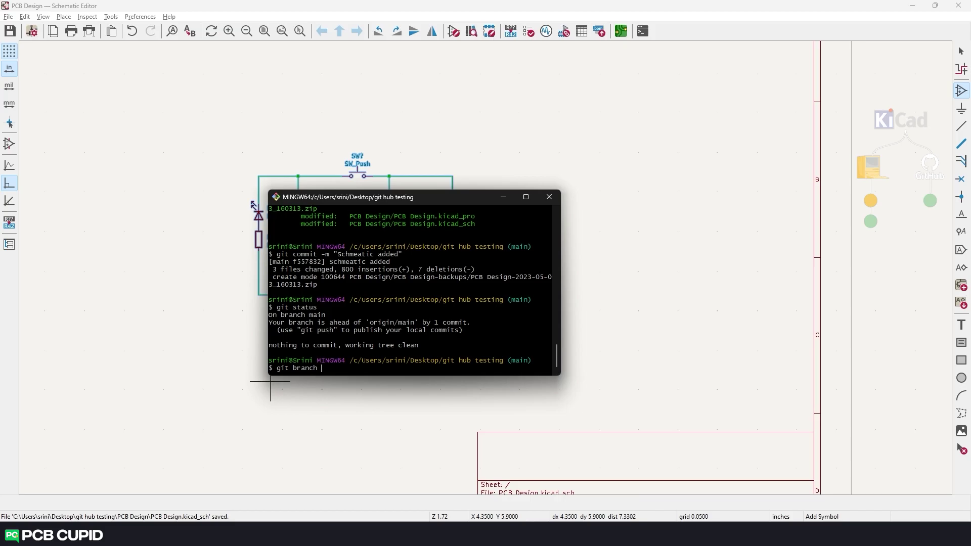
Create the THT_Version branch, then list the branches to confirm it appears beside main
{"action": "type", "text": "THT_Version"}
{"action": "key", "text": "Return"}
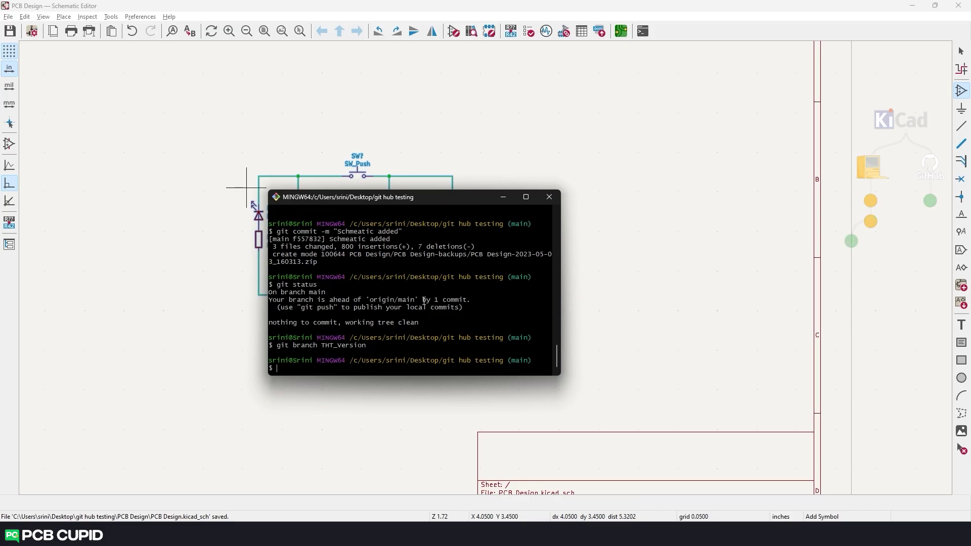
{"action": "type", "text": "git branch"}
{"action": "key", "text": "Return"}
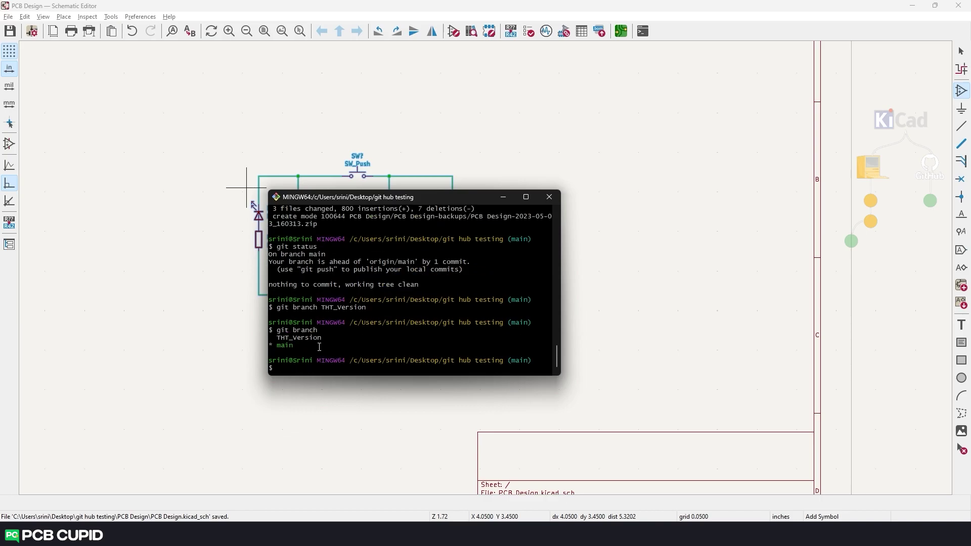
{"action": "left_click_drag", "start_coordinate": [319, 346], "coordinate": [269, 329]}
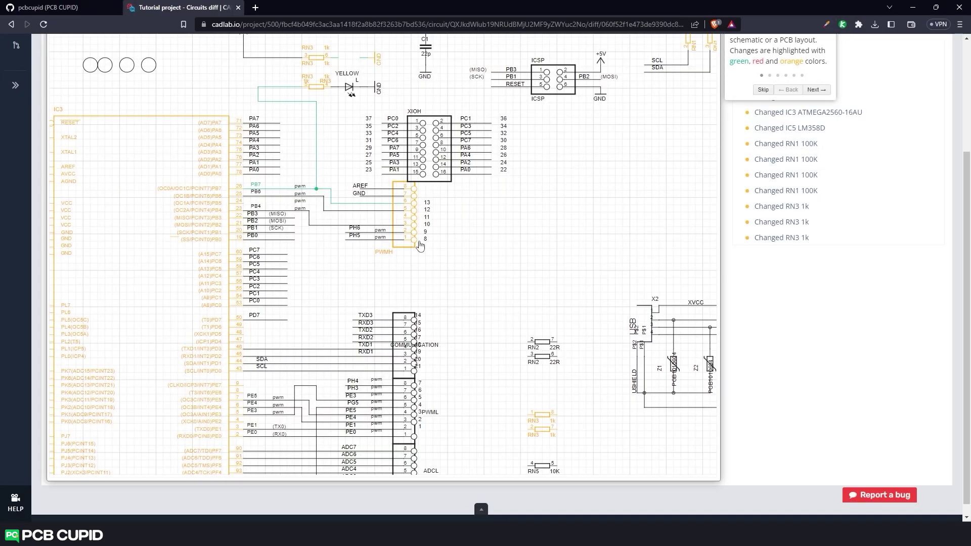
Scroll down the tutorial project's circuit diff page
{"action": "scroll", "coordinate": [526, 321], "scroll_direction": "down", "scroll_amount": 8}
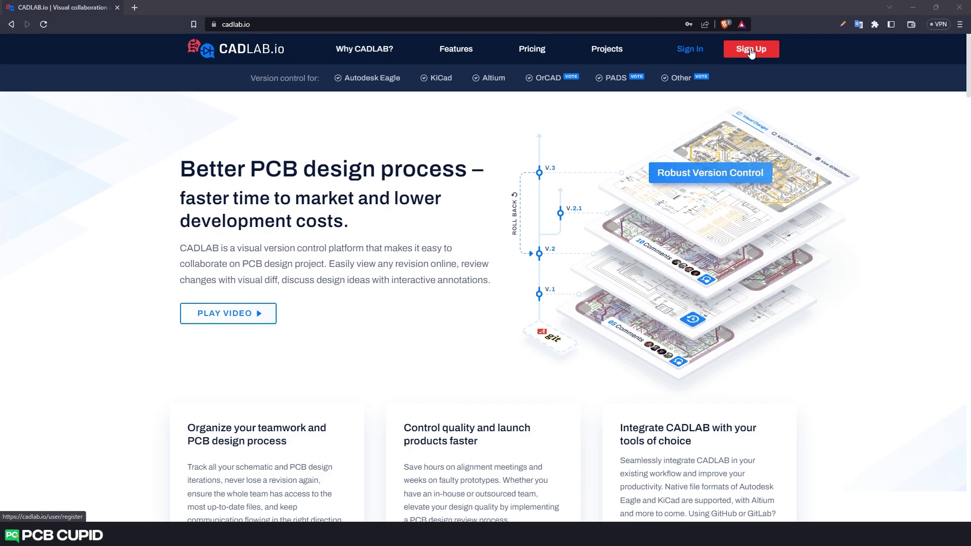
Sign up to CADLAB.io with a GitHub account and skip the welcome guide
{"action": "left_click", "coordinate": [751, 51]}
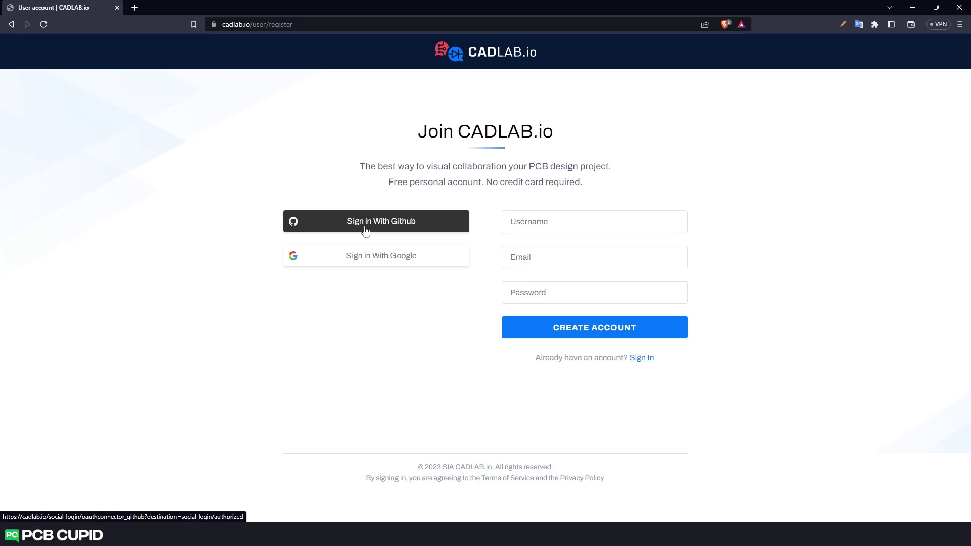
{"action": "left_click", "coordinate": [365, 230]}
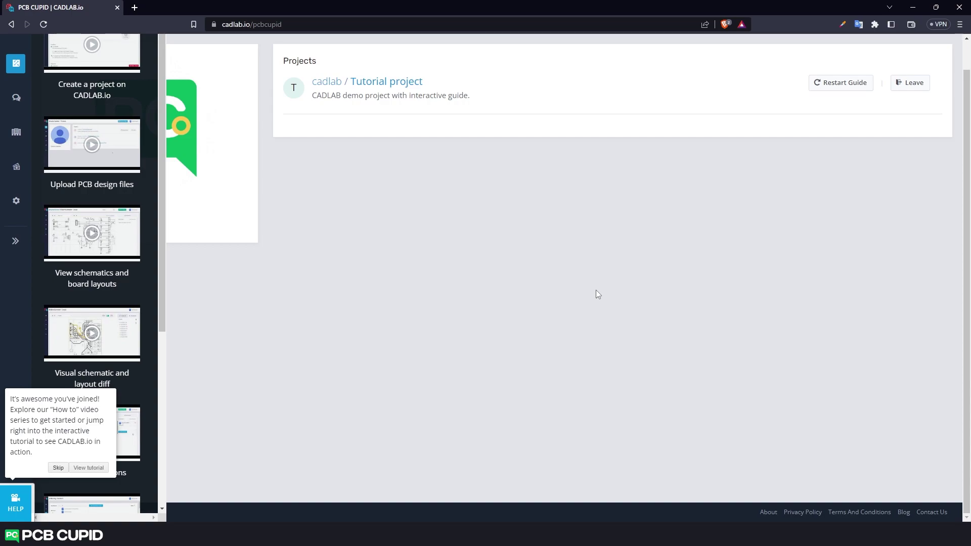
{"action": "left_click", "coordinate": [58, 468]}
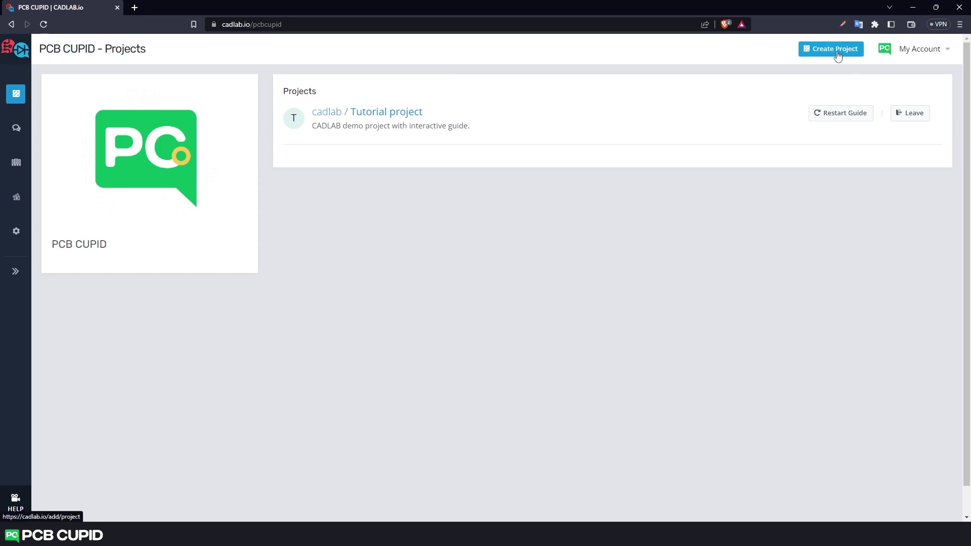
Start a Public project named CadLab_Github_Demo, described as an example of CadLab–GitHub integration
{"action": "left_click", "coordinate": [835, 51]}
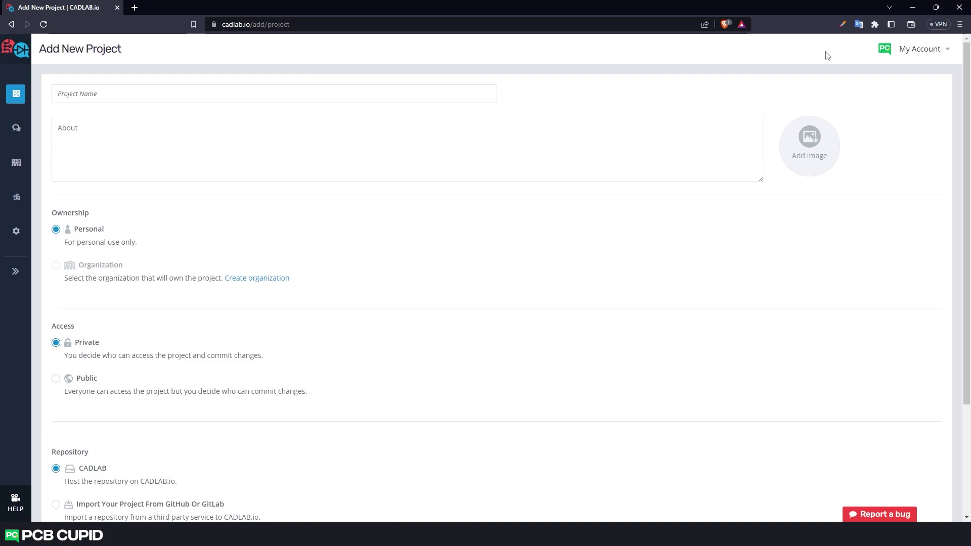
{"action": "left_click", "coordinate": [251, 95]}
{"action": "type", "text": "CadLab_Github_Demo"}
{"action": "left_click", "coordinate": [216, 130]}
{"action": "type", "text": "This project is an example to show integration of CadLab with Github."}
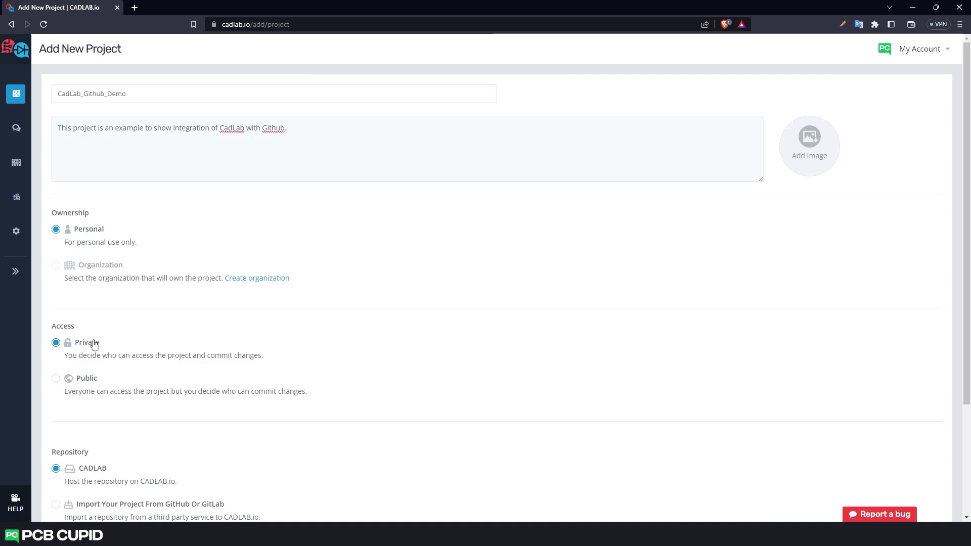
{"action": "left_click", "coordinate": [57, 380]}
{"action": "scroll", "coordinate": [176, 353], "scroll_direction": "down", "scroll_amount": 2}
{"action": "scroll", "coordinate": [176, 353], "scroll_direction": "down", "scroll_amount": 2}
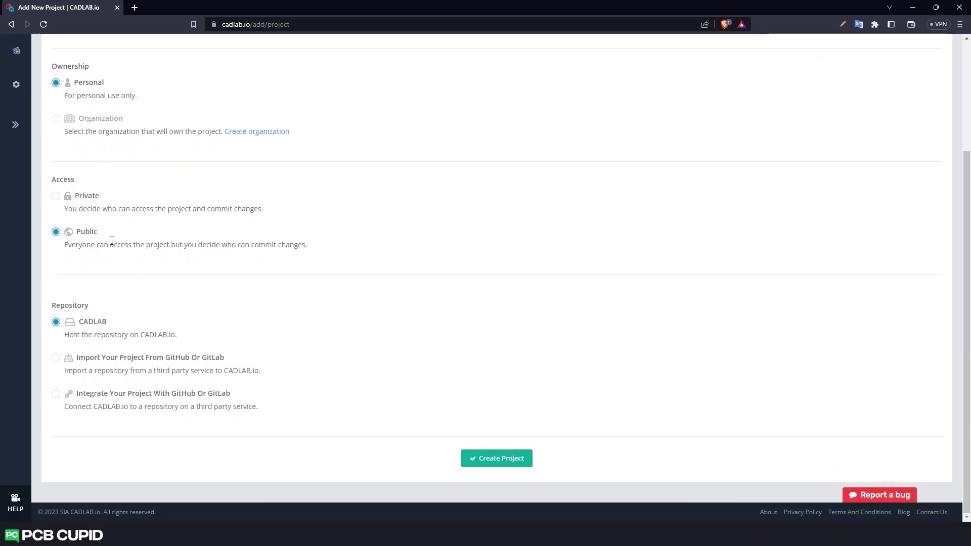
Authorize GitHub, choose the Github_Kicad_Integration_Demo repository, and create the linked project
{"action": "left_click", "coordinate": [91, 399]}
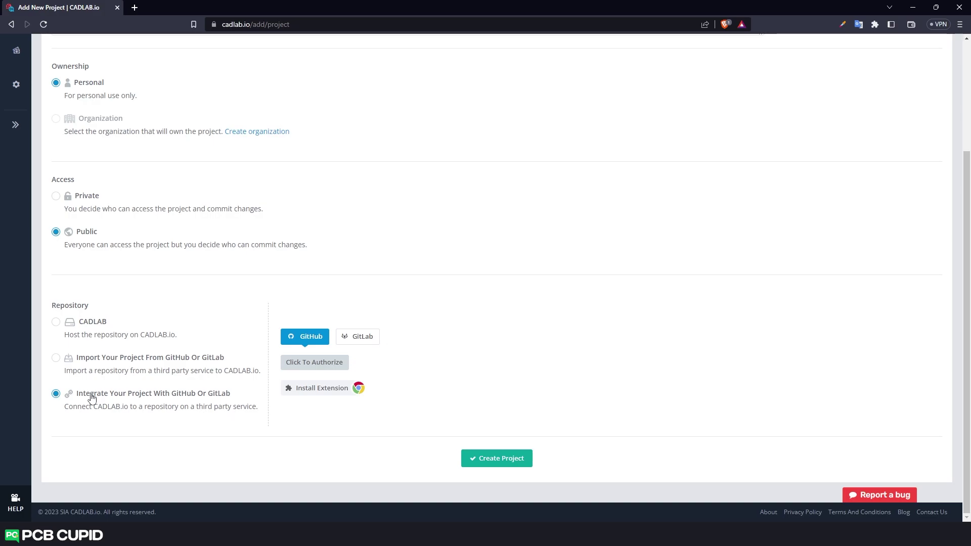
{"action": "left_click", "coordinate": [322, 365]}
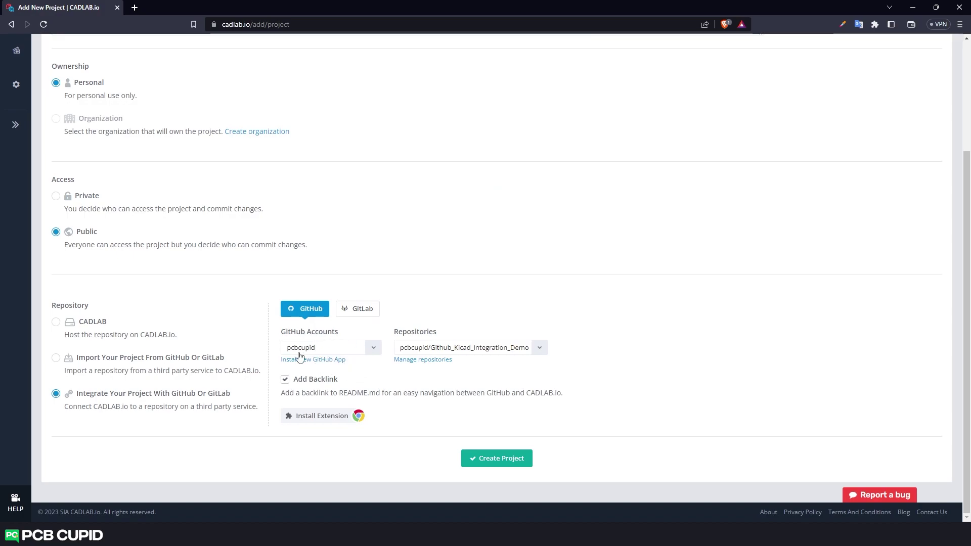
{"action": "left_click", "coordinate": [513, 350]}
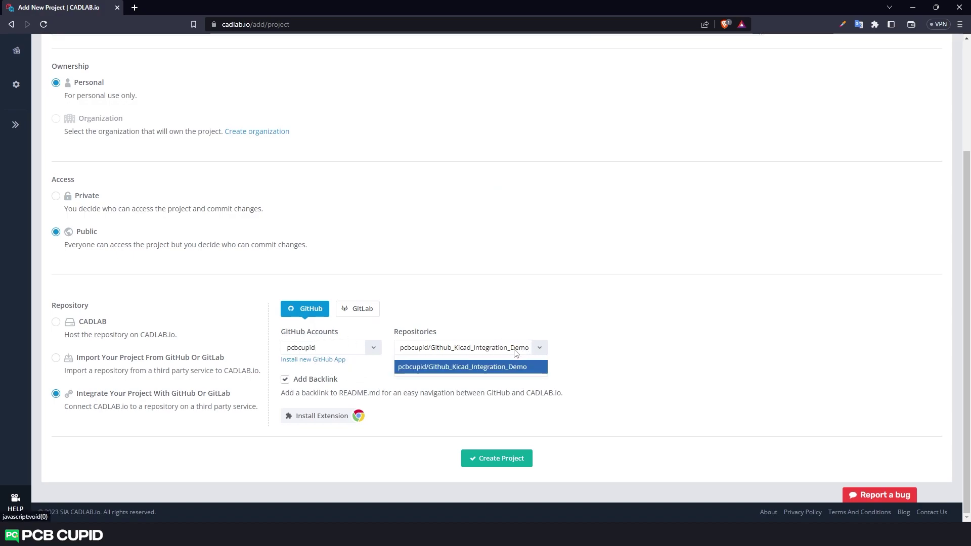
{"action": "left_click", "coordinate": [481, 373]}
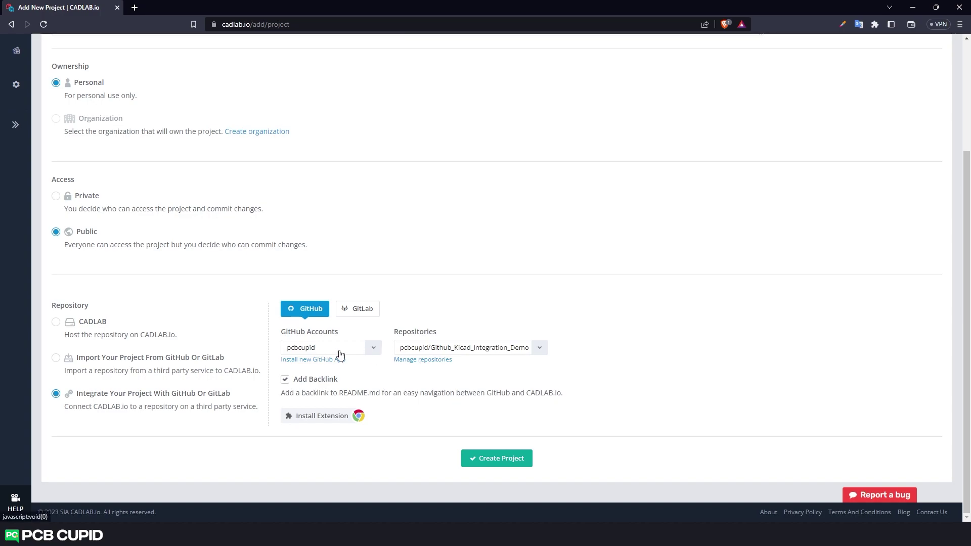
{"action": "left_click", "coordinate": [490, 467]}
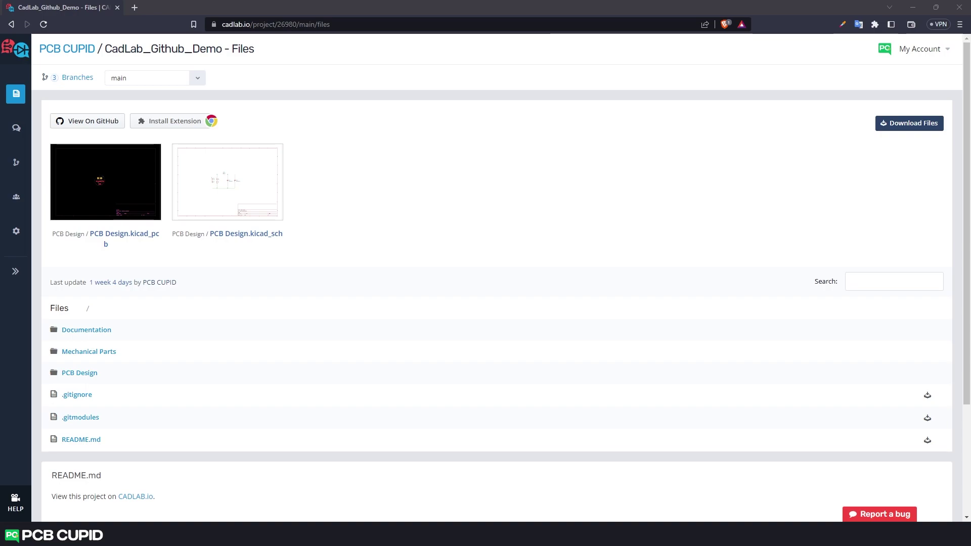
{"action": "left_click", "coordinate": [177, 81]}
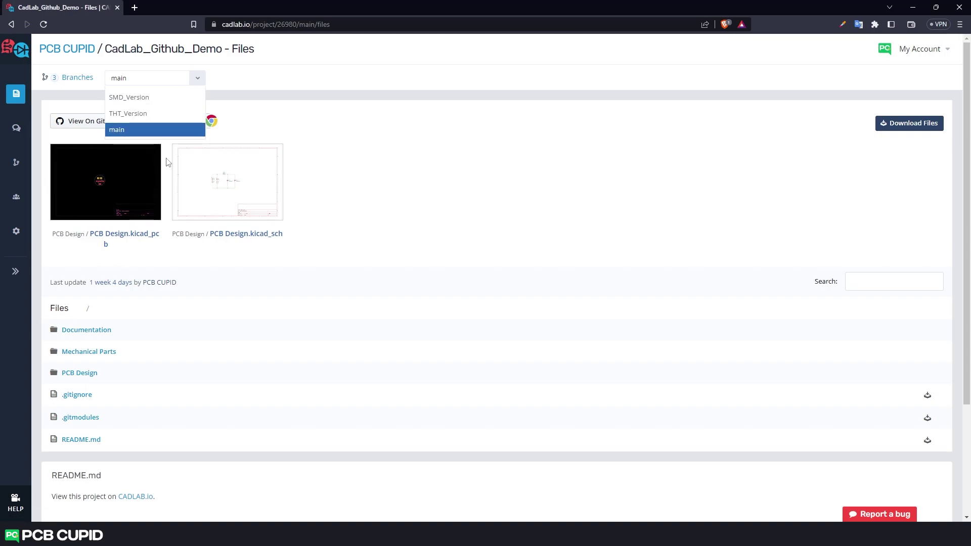
{"action": "key", "text": "Escape"}
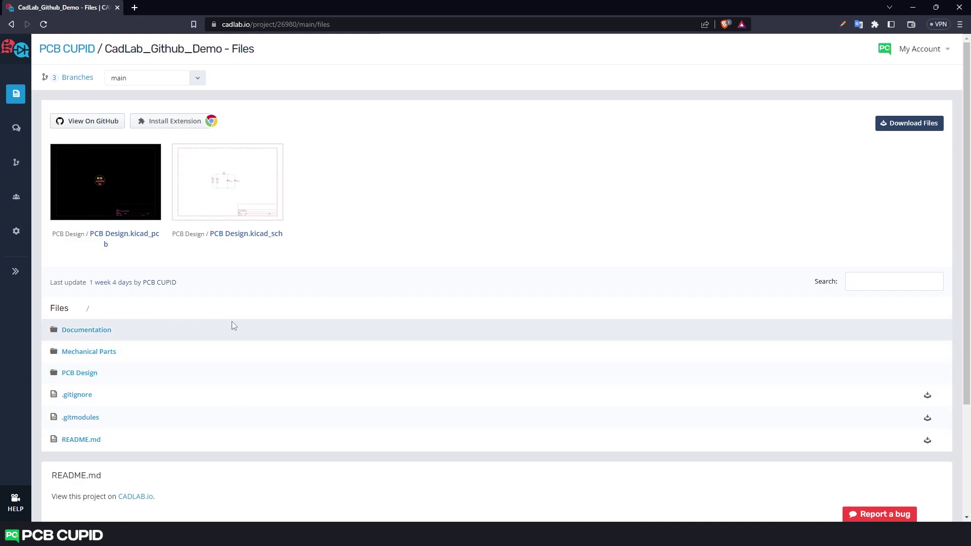
{"action": "scroll", "coordinate": [180, 445], "scroll_direction": "down", "scroll_amount": 3}
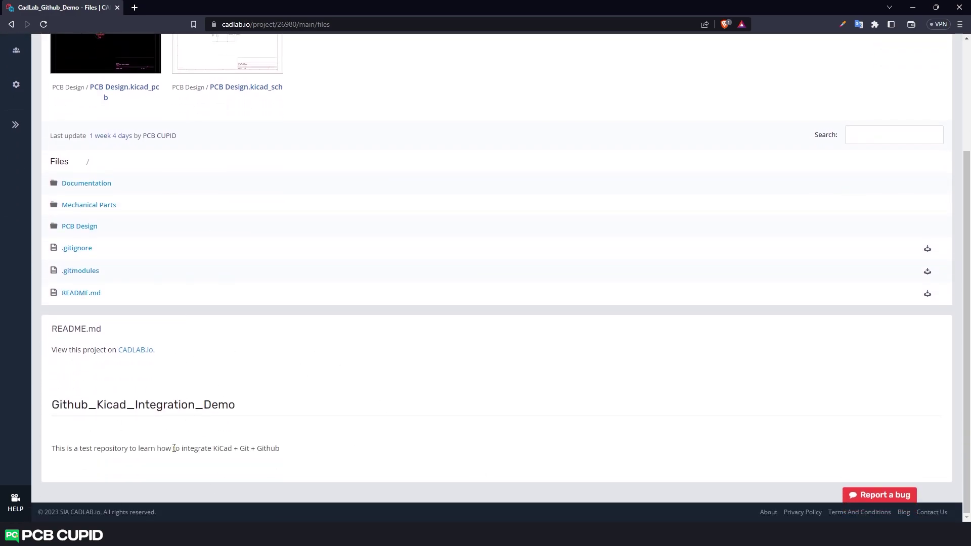
{"action": "scroll", "coordinate": [280, 436], "scroll_direction": "up", "scroll_amount": 3}
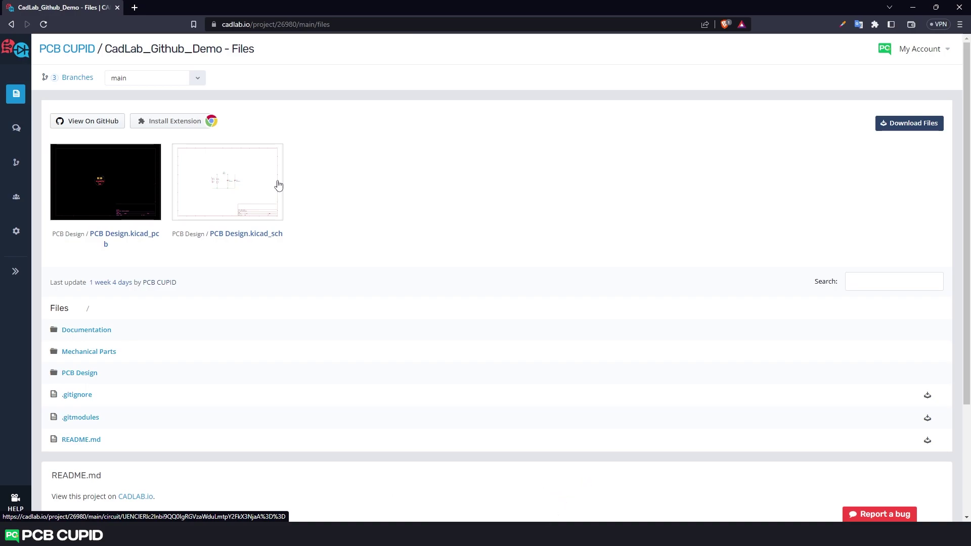
{"action": "left_click", "coordinate": [279, 185]}
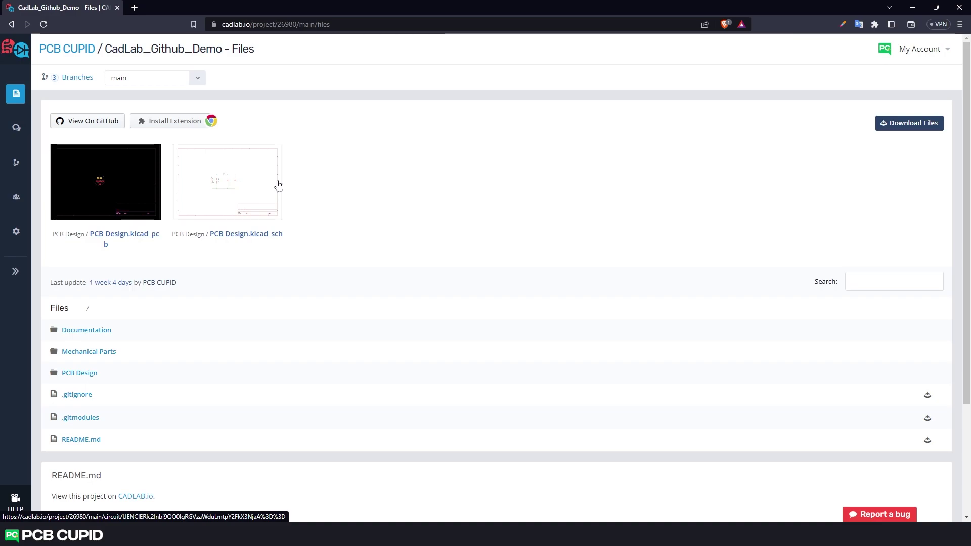
View the SMD_Version branch changes to reach the PCB Design.kicad_pcb visual diff
{"action": "left_click", "coordinate": [13, 170]}
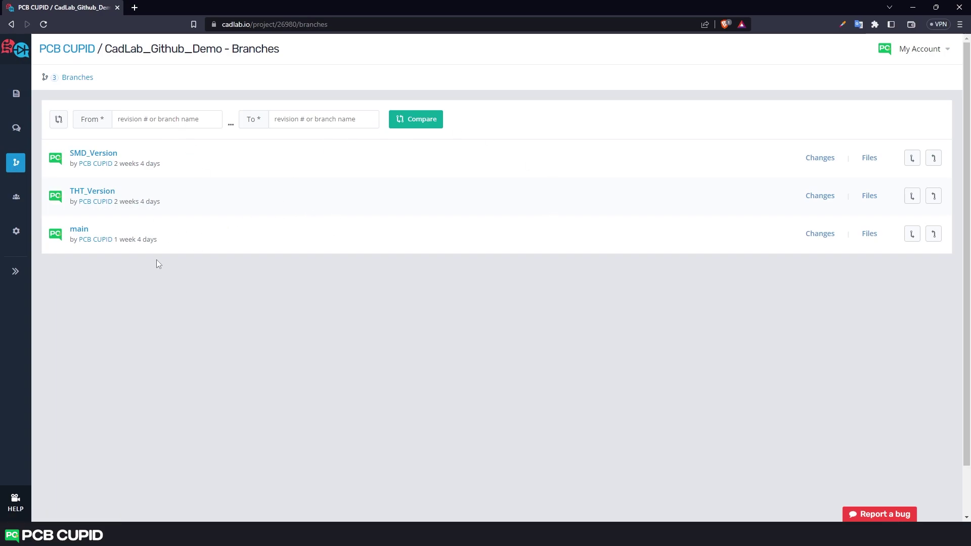
{"action": "left_click", "coordinate": [817, 160]}
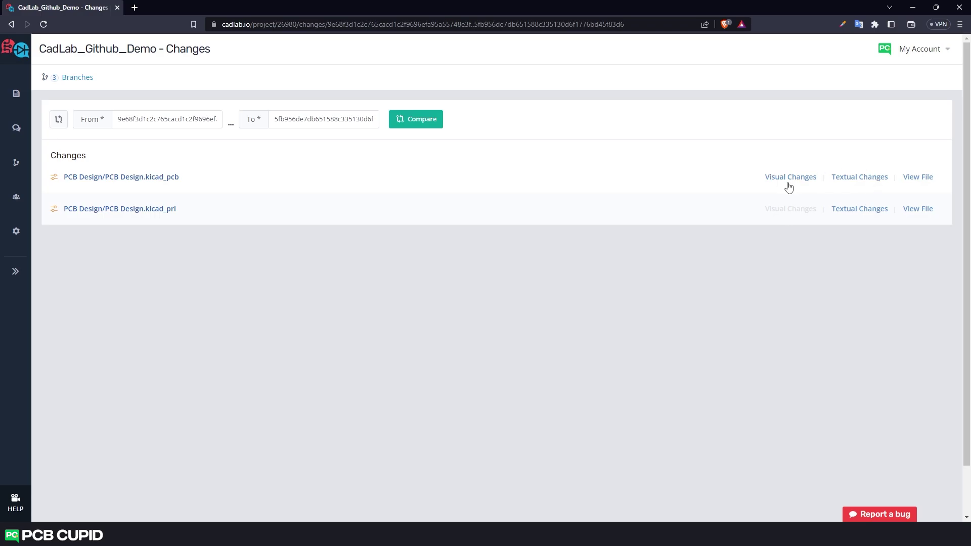
{"action": "key", "text": "alt+Left"}
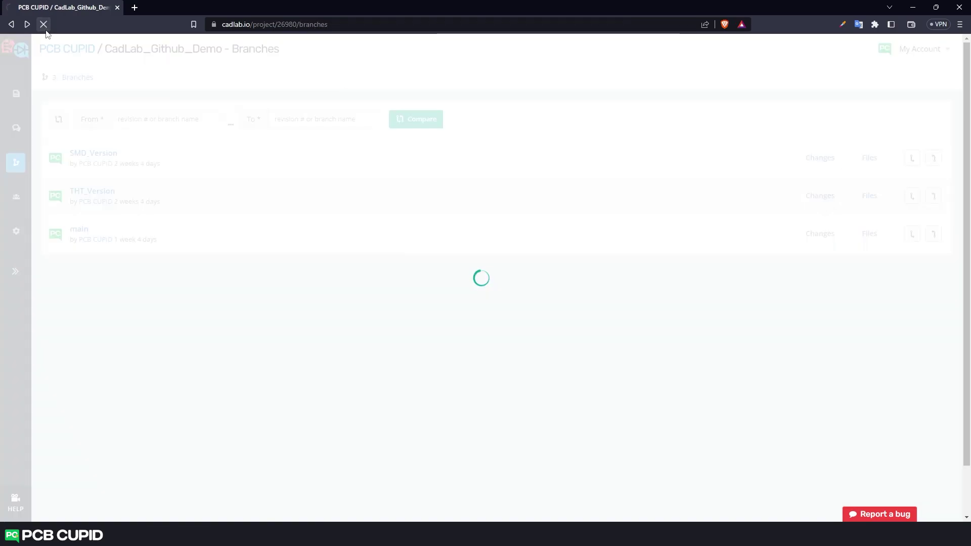
{"action": "key", "text": "alt+Right"}
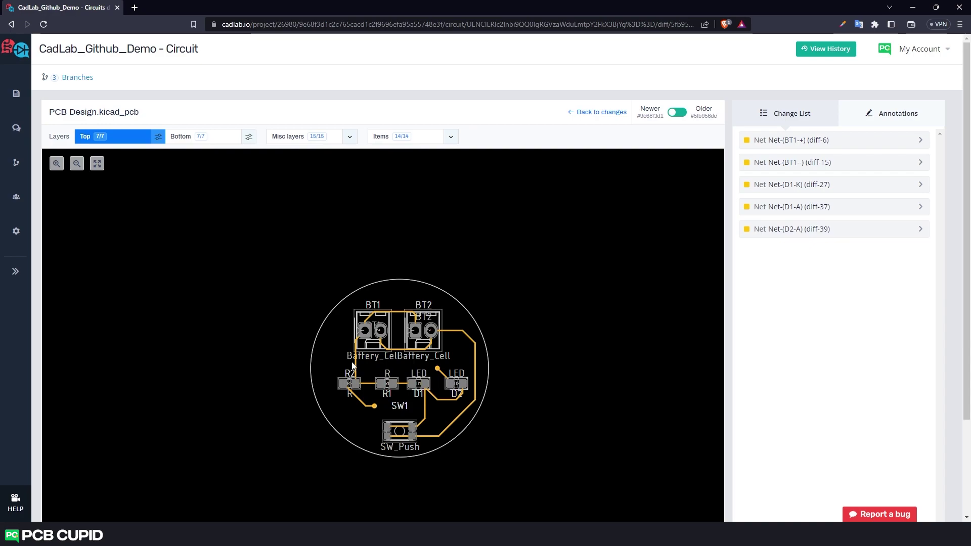
Toggle the board view between the older and newer revisions twice
{"action": "left_click", "coordinate": [678, 112]}
{"action": "left_click", "coordinate": [677, 112]}
{"action": "left_click", "coordinate": [680, 113]}
{"action": "left_click", "coordinate": [680, 114]}
Hide the front and bottom footprints from the Items list, then go to the branches page
{"action": "left_click", "coordinate": [396, 138]}
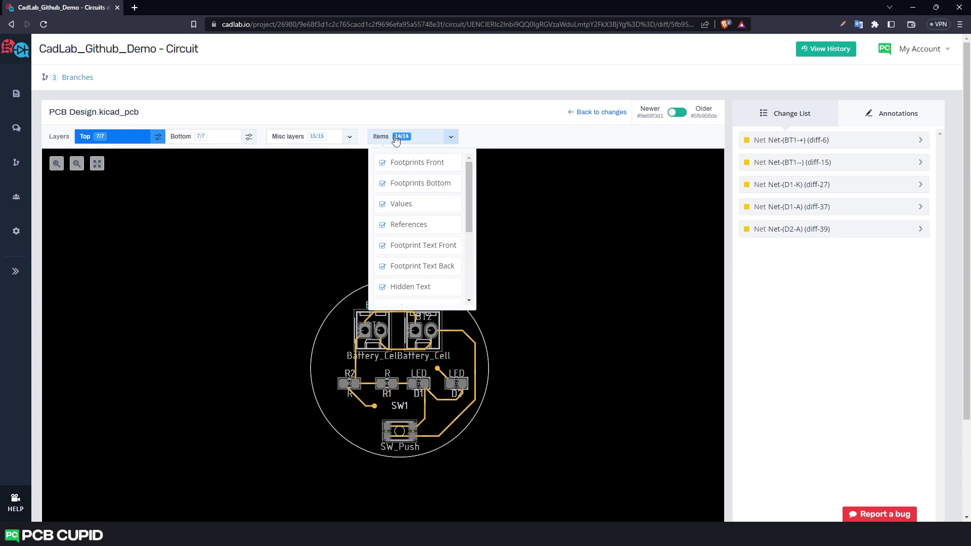
{"action": "left_click", "coordinate": [405, 162]}
{"action": "left_click", "coordinate": [405, 184]}
{"action": "scroll", "coordinate": [407, 242], "scroll_direction": "down", "scroll_amount": 2}
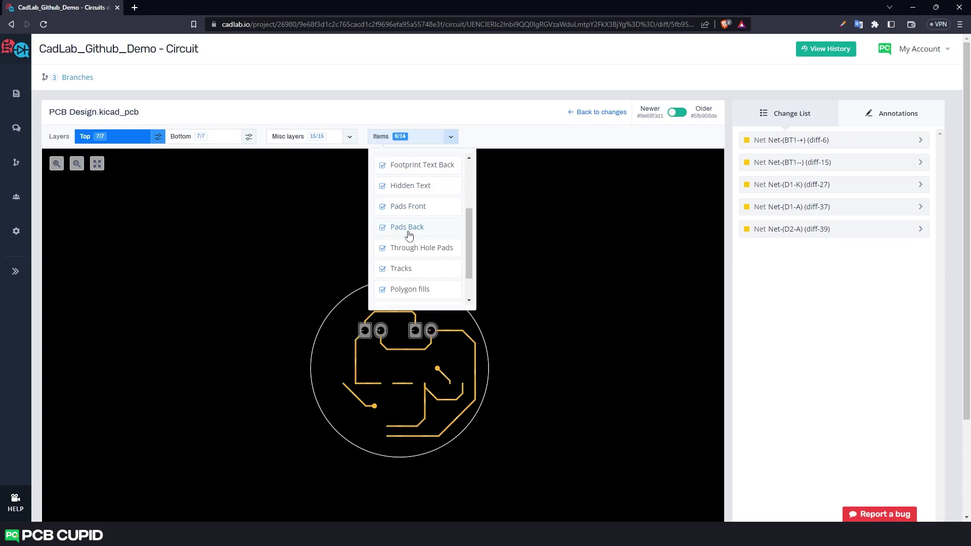
{"action": "scroll", "coordinate": [408, 234], "scroll_direction": "up", "scroll_amount": 2}
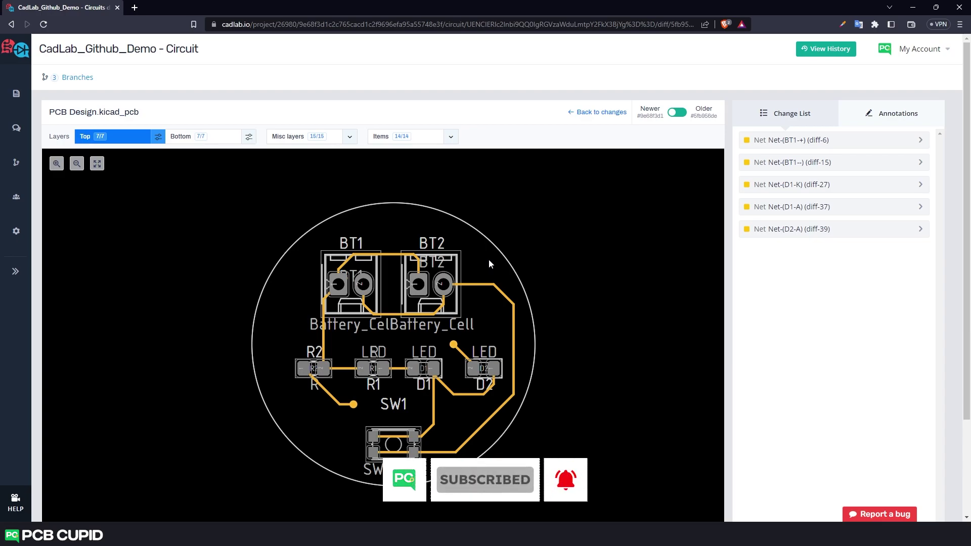
{"action": "left_click", "coordinate": [8, 165]}
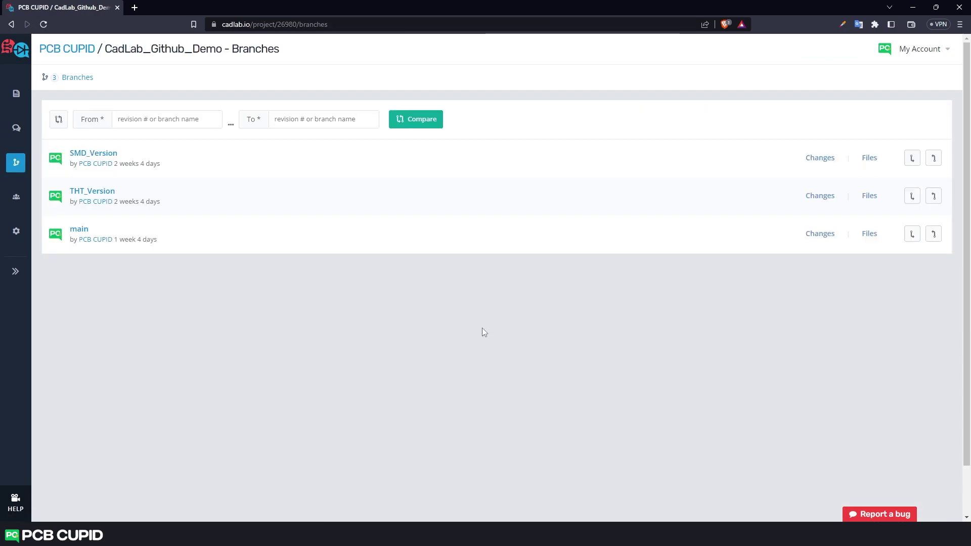
Compare main against THT_Version and show the visual diff of PCB Design.kicad_pcb
{"action": "left_click", "coordinate": [912, 234]}
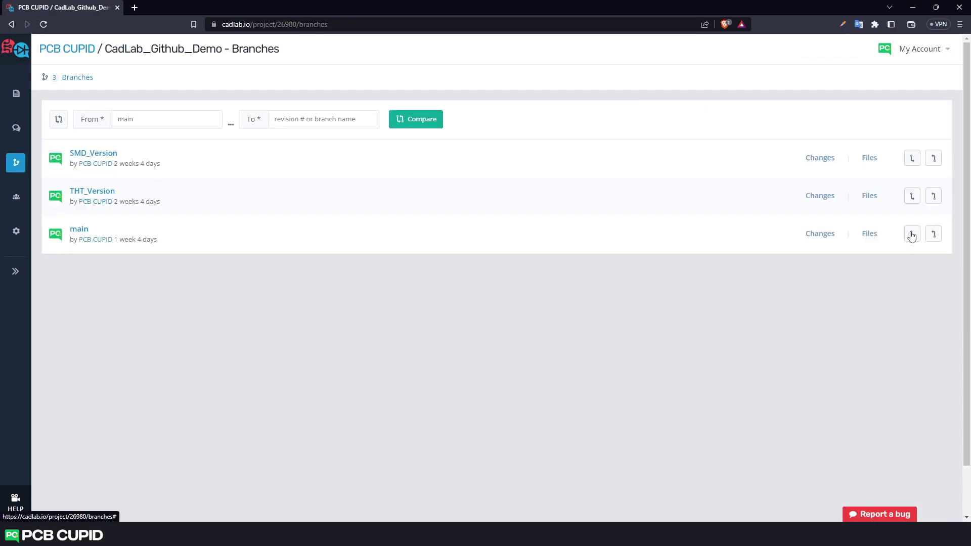
{"action": "left_click", "coordinate": [933, 200]}
{"action": "left_click", "coordinate": [432, 120]}
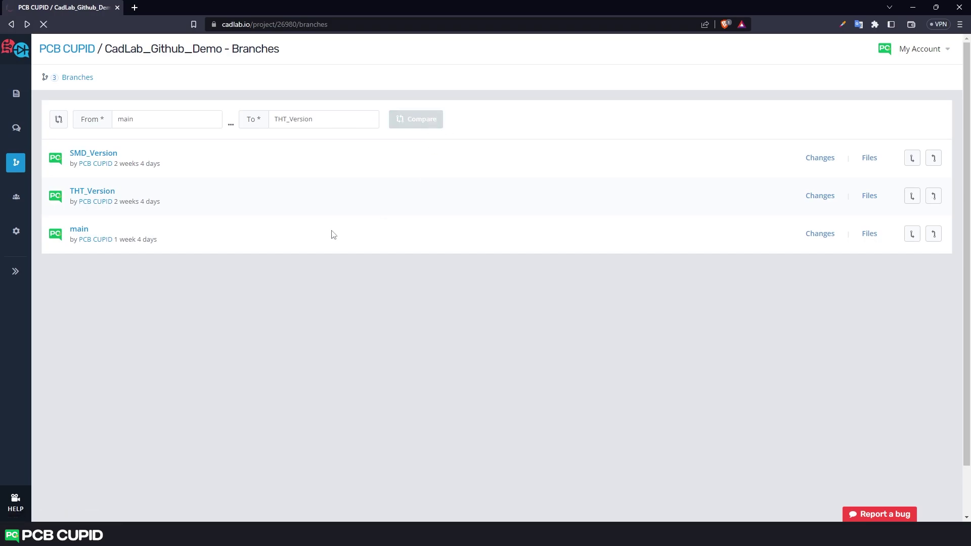
{"action": "scroll", "coordinate": [743, 308], "scroll_direction": "down", "scroll_amount": 2}
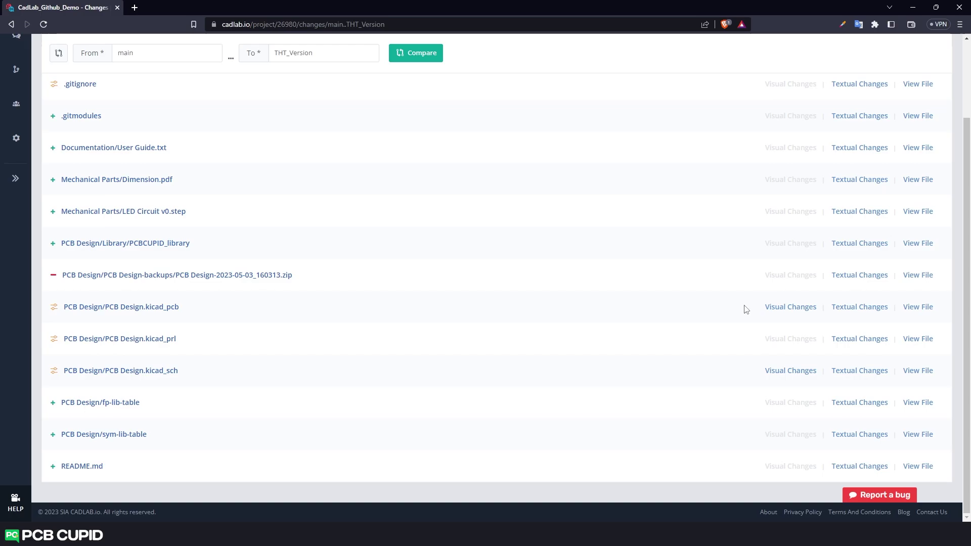
{"action": "left_click", "coordinate": [791, 307]}
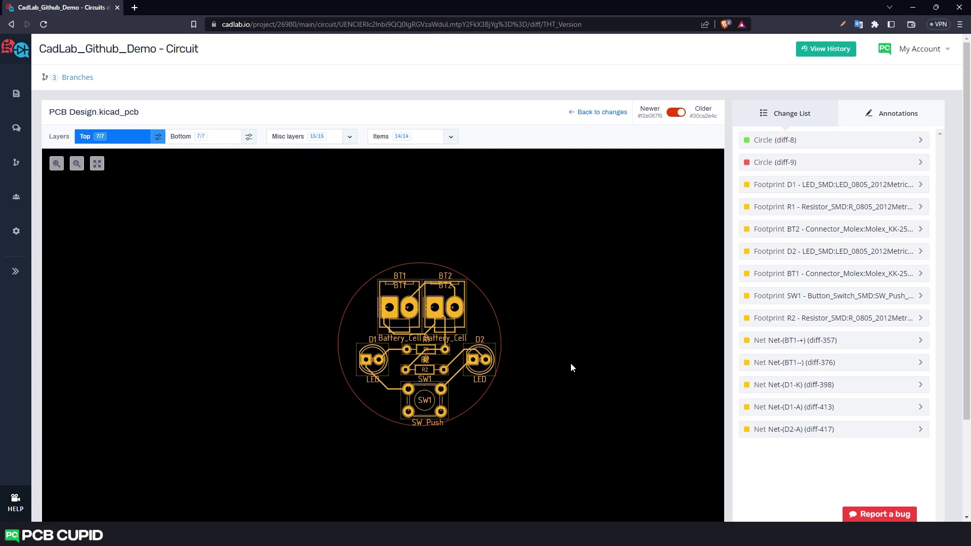
{"action": "mouse_move", "coordinate": [805, 209]}
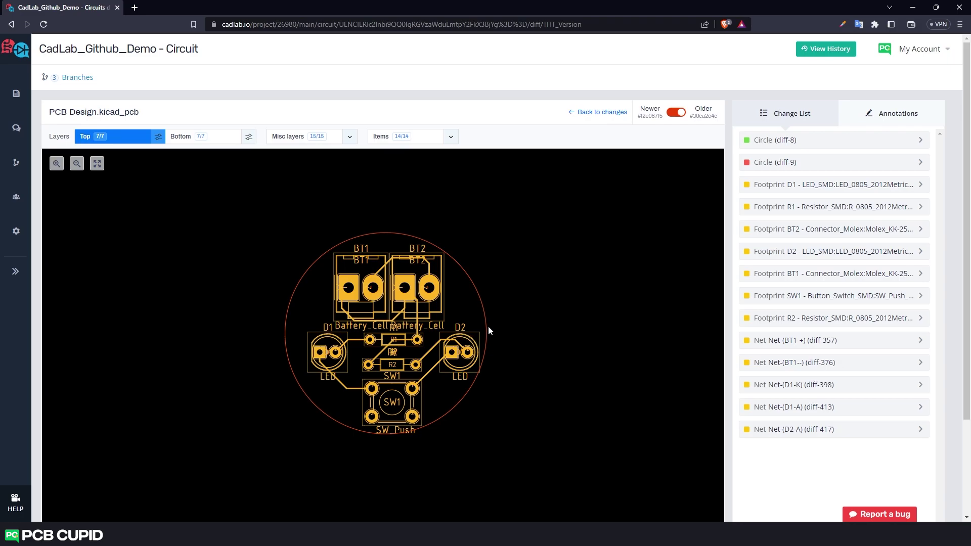
Annotate LED D2 with 'This Led needs to 3mm. Please make the necessary changes' and resolve it
{"action": "left_click", "coordinate": [879, 116]}
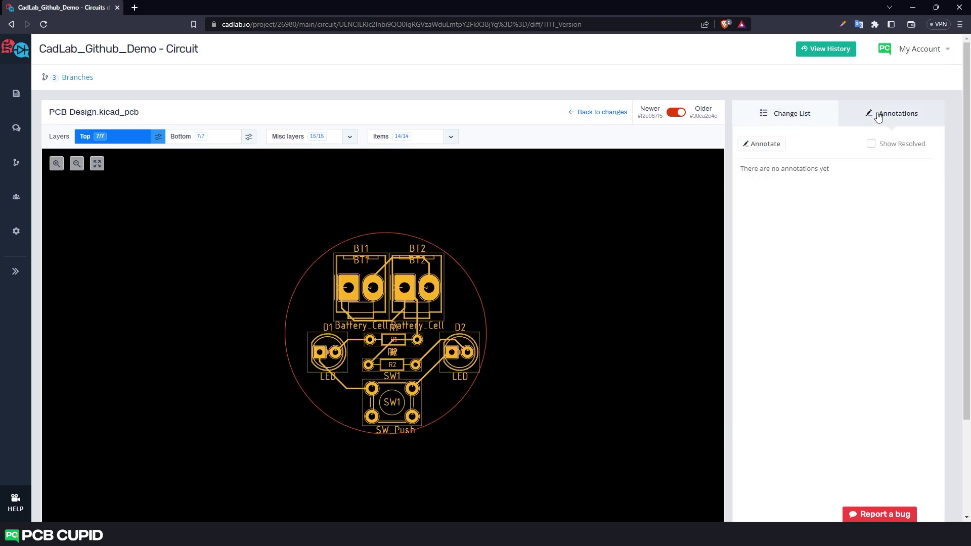
{"action": "left_click", "coordinate": [762, 144]}
{"action": "left_click_drag", "start_coordinate": [425, 322], "coordinate": [503, 383]}
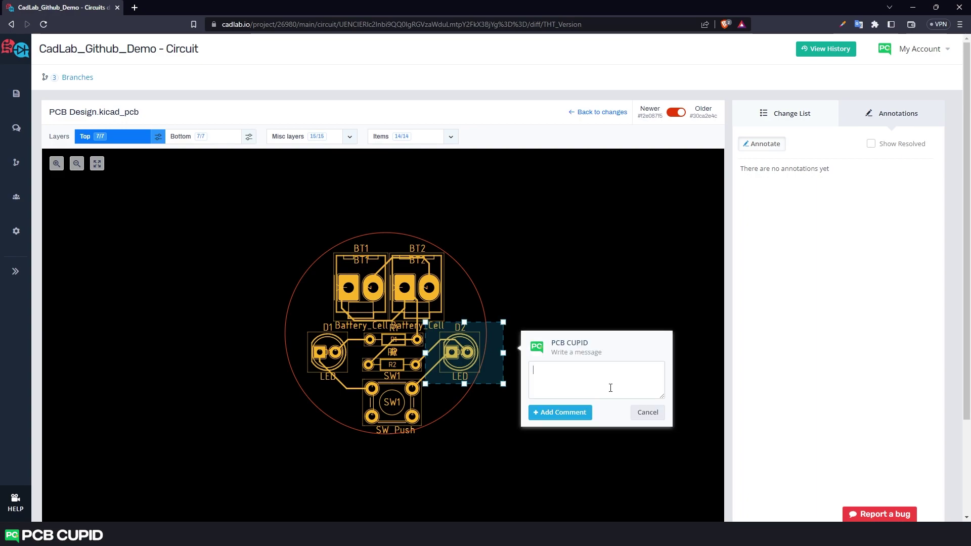
{"action": "type", "text": "This L"}
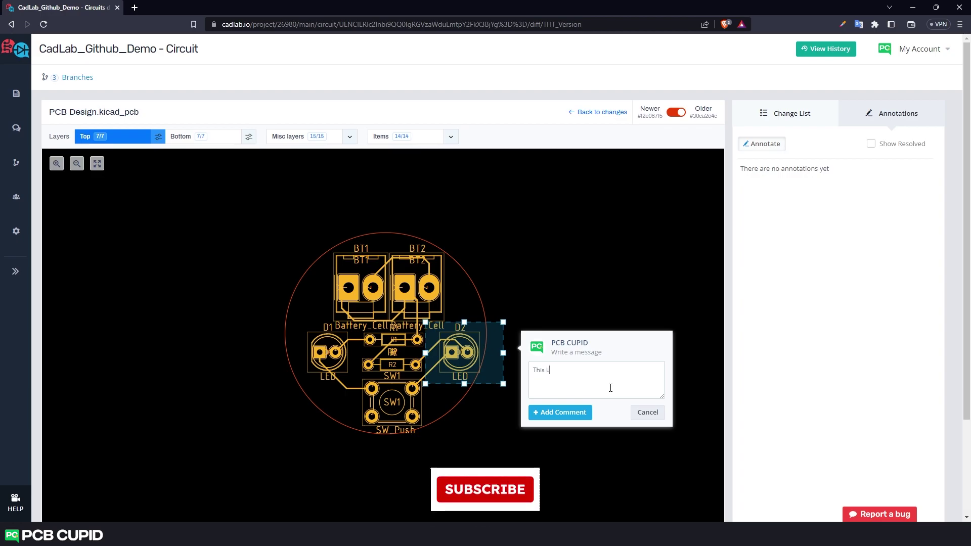
{"action": "type", "text": "ed needs to 3mm. Please make the necessary changes"}
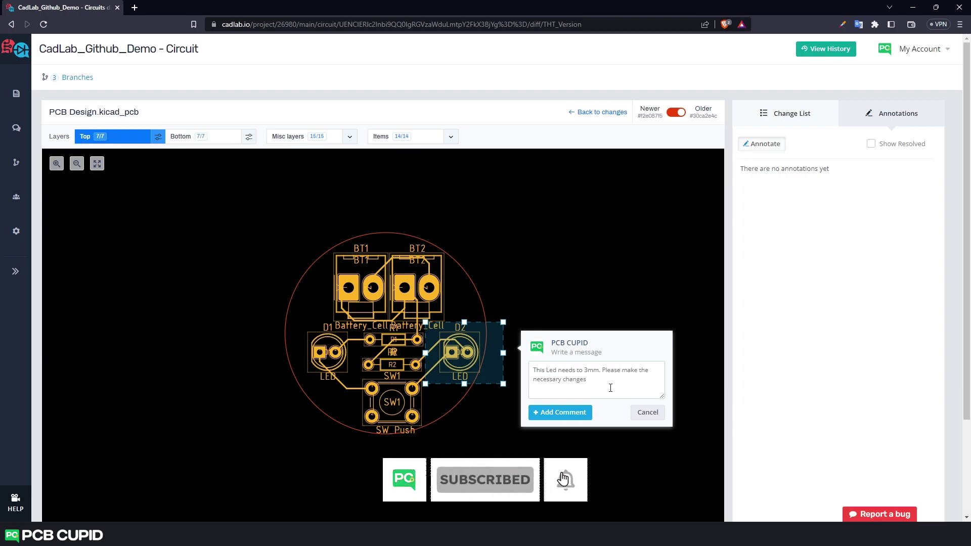
{"action": "key", "text": "Return"}
{"action": "mouse_move", "coordinate": [905, 175]}
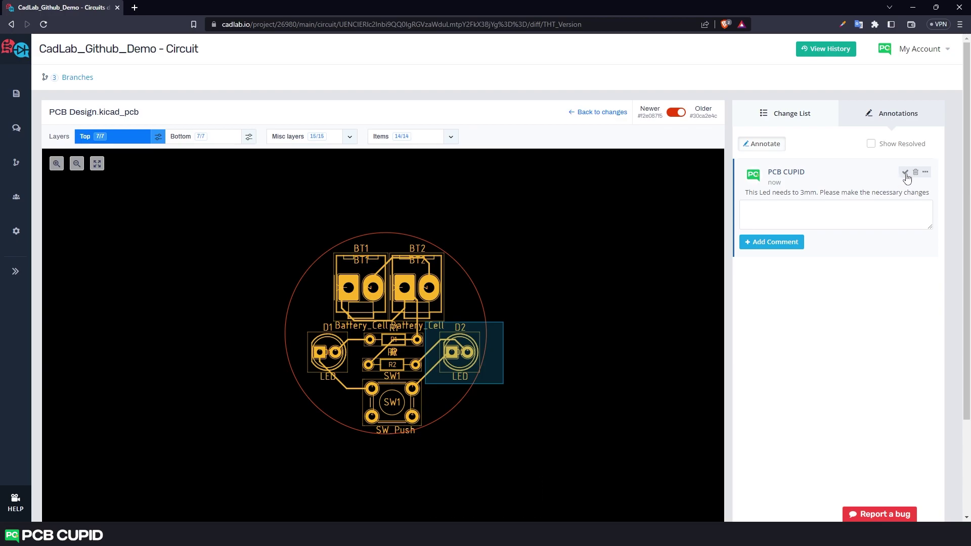
{"action": "left_click", "coordinate": [906, 173]}
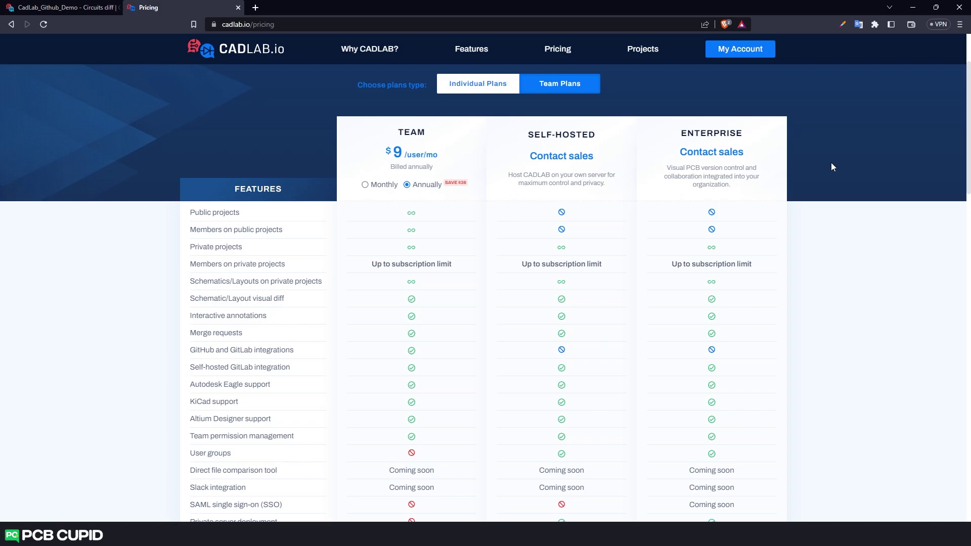
Scroll through the Team, Self-hosted and Enterprise plans on the pricing page
{"action": "scroll", "coordinate": [259, 299], "scroll_direction": "down", "scroll_amount": 2}
{"action": "scroll", "coordinate": [256, 353], "scroll_direction": "down", "scroll_amount": 2}
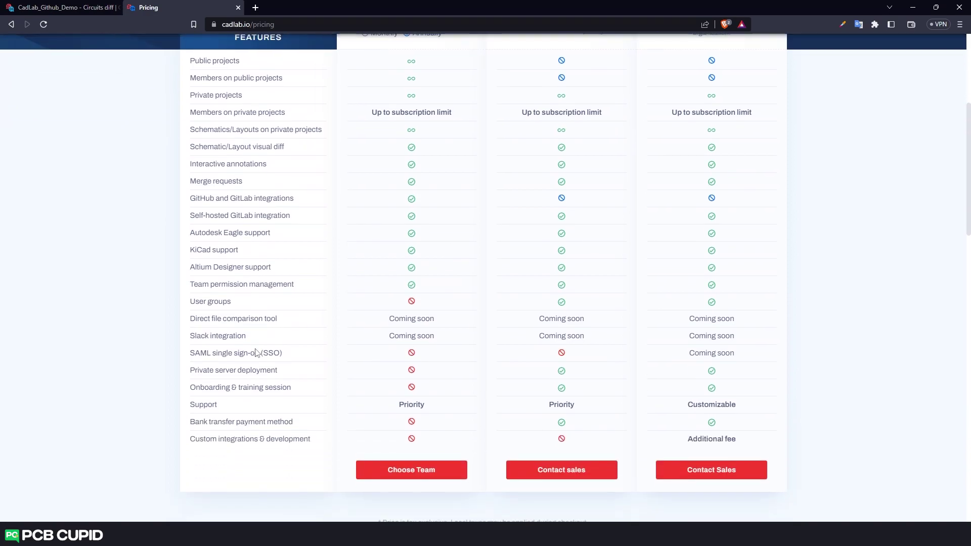
{"action": "scroll", "coordinate": [303, 328], "scroll_direction": "up", "scroll_amount": 5}
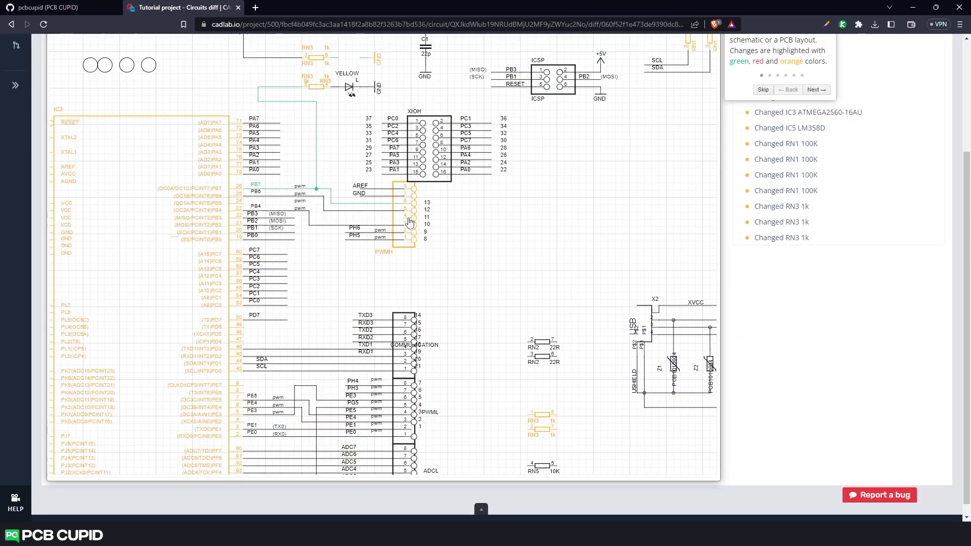
Zoom out the schematic diff, then scroll through the PCB CUPID question form with its board image
{"action": "scroll", "coordinate": [539, 322], "scroll_direction": "down", "scroll_amount": 5}
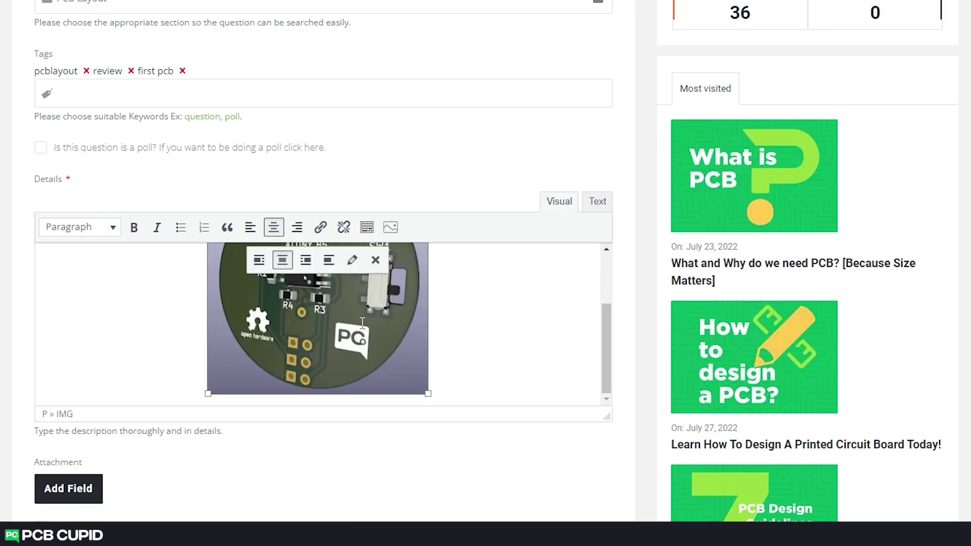
{"action": "scroll", "coordinate": [470, 372], "scroll_direction": "down", "scroll_amount": 2}
{"action": "scroll", "coordinate": [466, 374], "scroll_direction": "up", "scroll_amount": 3}
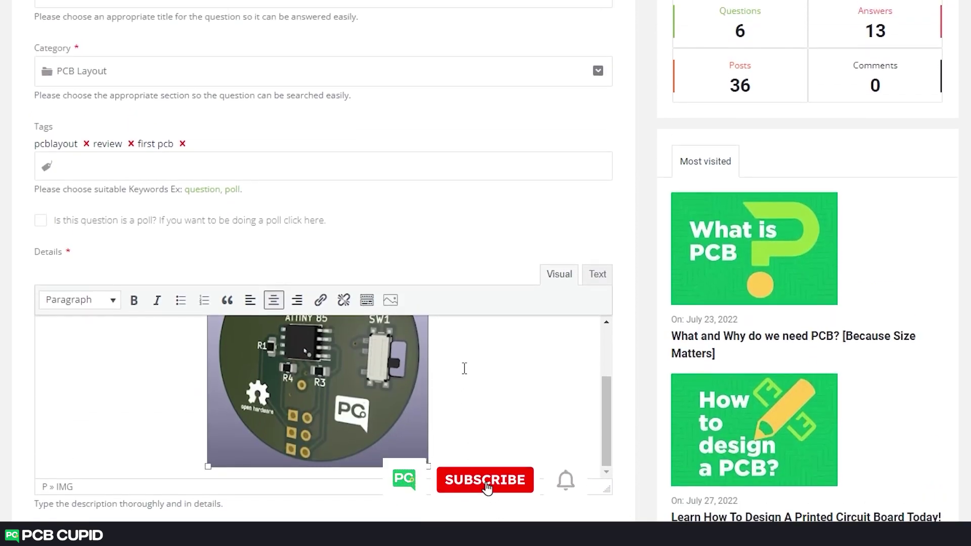